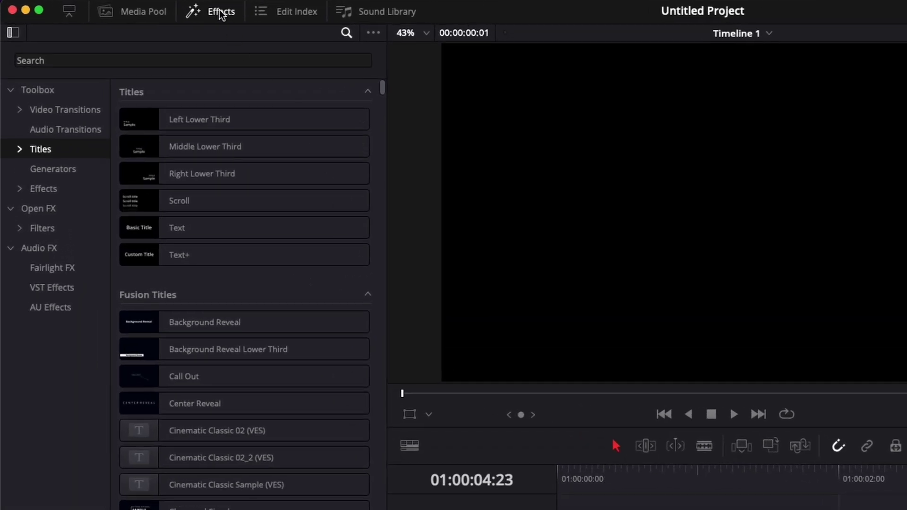
Step: Drag Fusion Composition from the Effects library to the start of V1 and select the clip
left_click(44, 191)
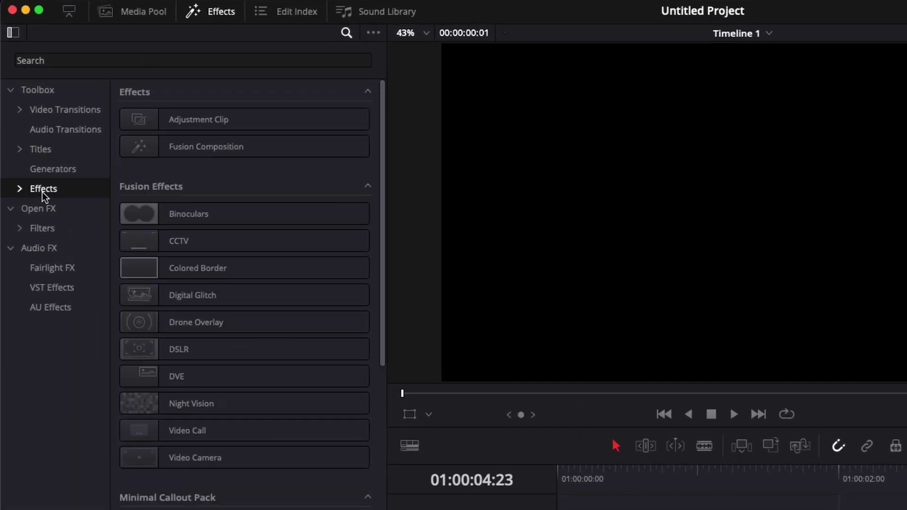
left_click_drag(182, 147, 585, 509)
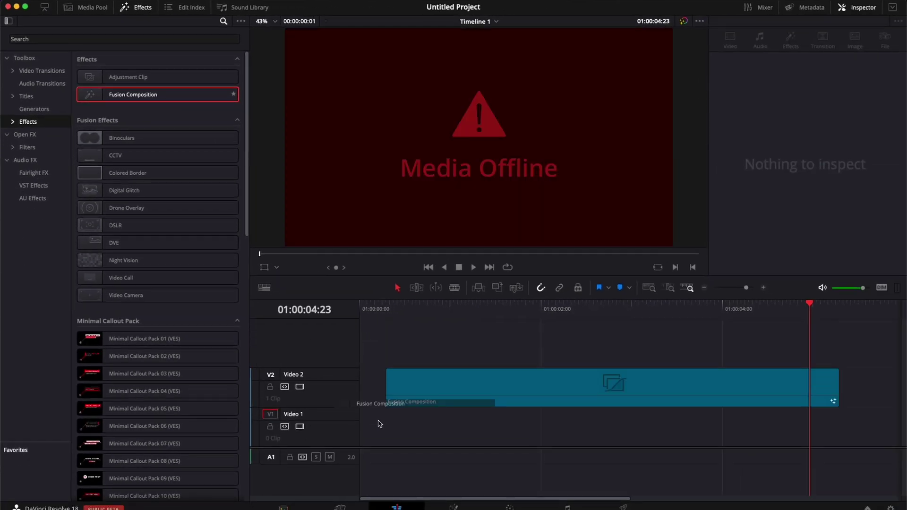
left_click_drag(378, 423, 362, 425)
left_click(503, 304)
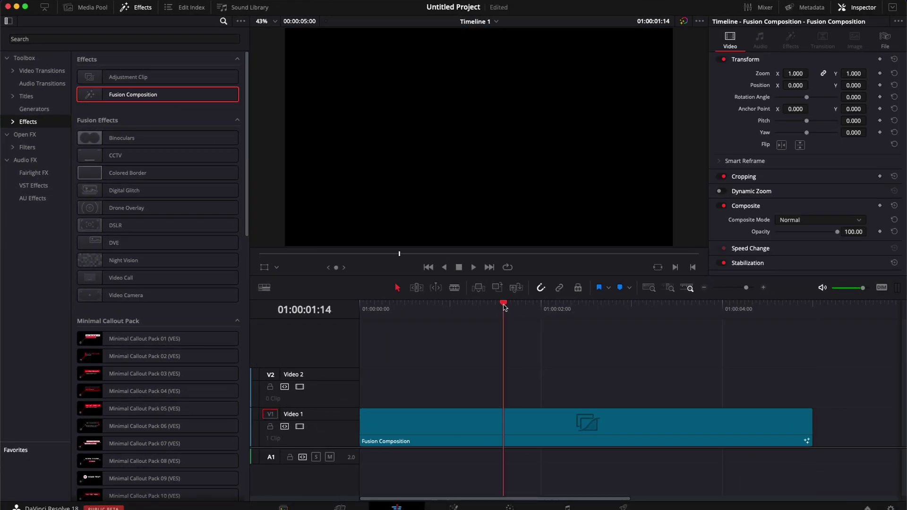
left_click(491, 417)
Step: Add Background and Text nodes, wire Merge2 into MediaOut1, and set Background Alpha to 0
left_click(454, 508)
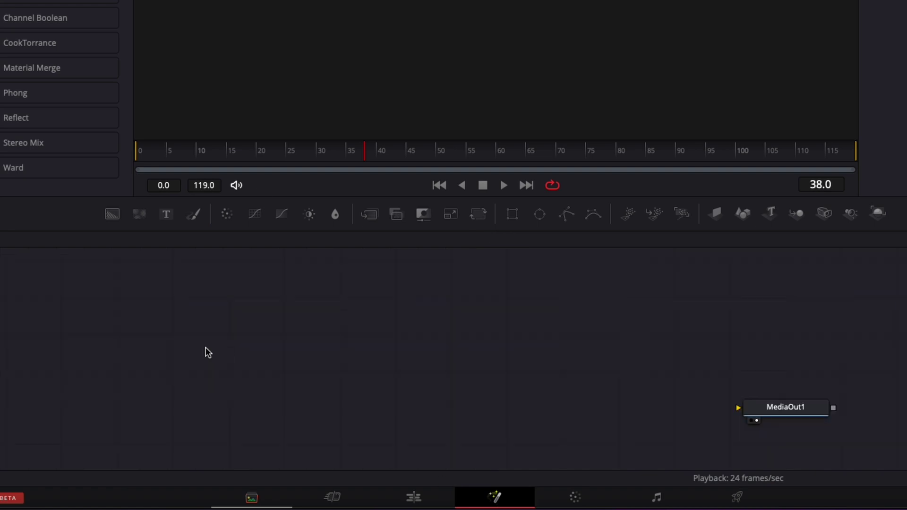
left_click_drag(112, 219, 78, 428)
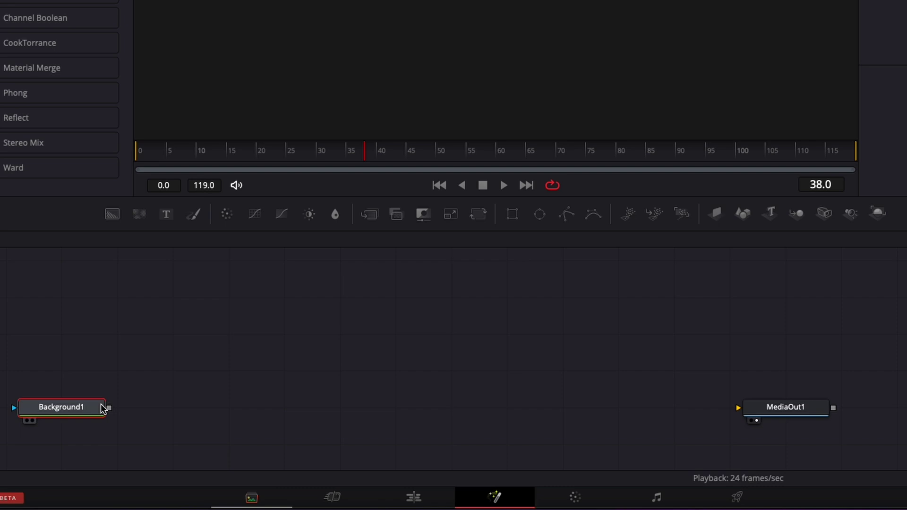
left_click_drag(168, 216, 107, 413)
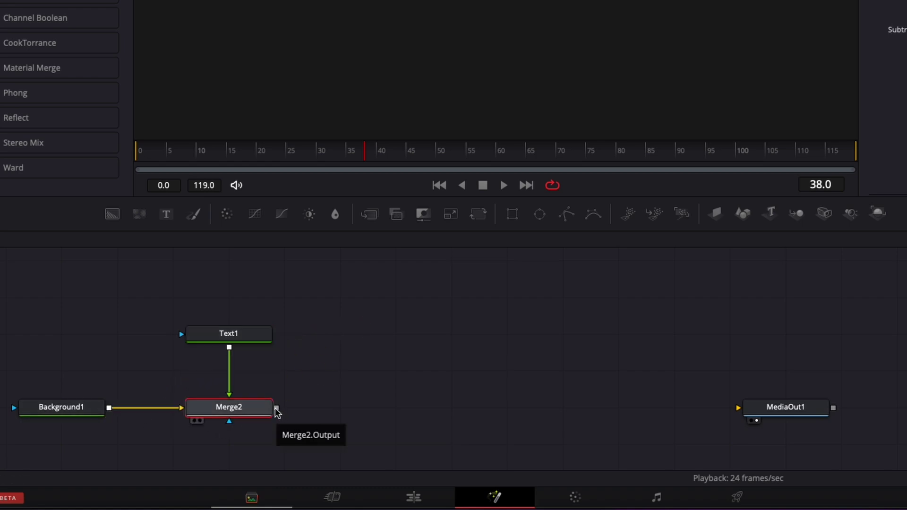
left_click_drag(277, 412, 758, 414)
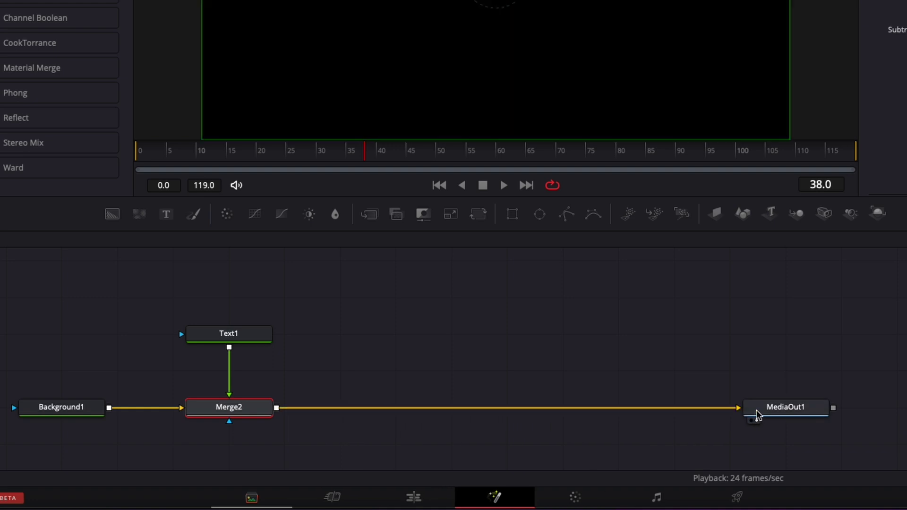
left_click(82, 409)
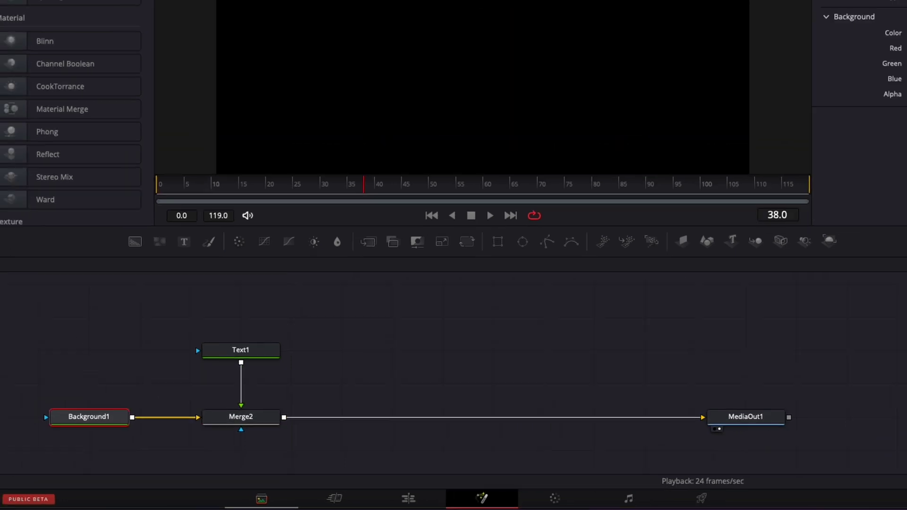
left_click_drag(824, 251, 729, 266)
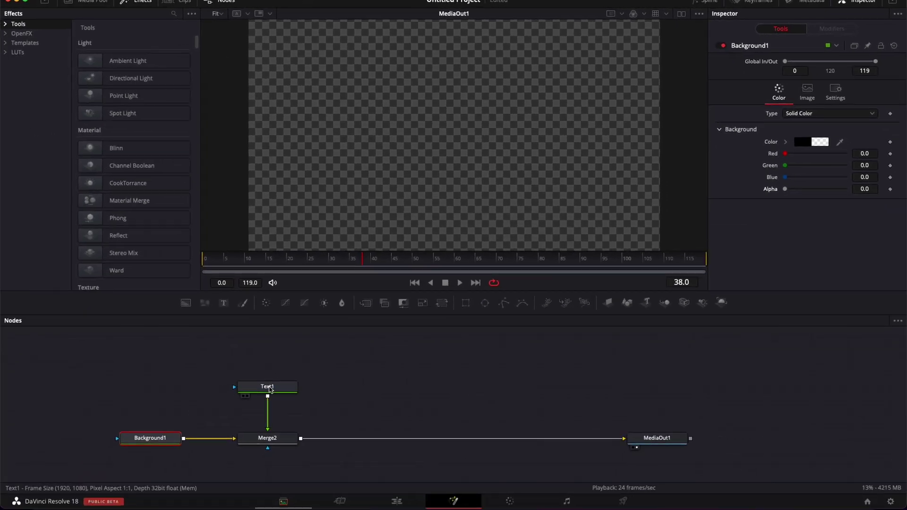
Step: Enter 'VIDEO EDITOR STUDIO CINEMATIC' as the Text1 title text
left_click(249, 392)
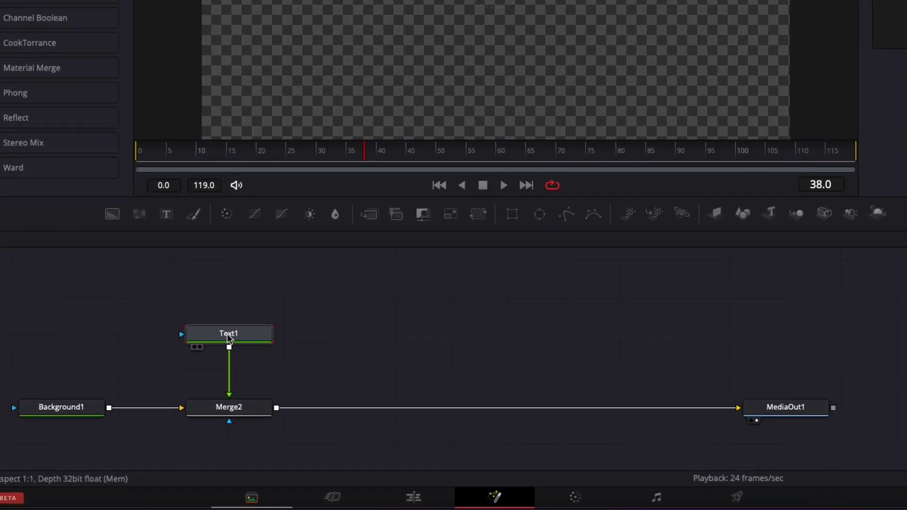
left_click(798, 166)
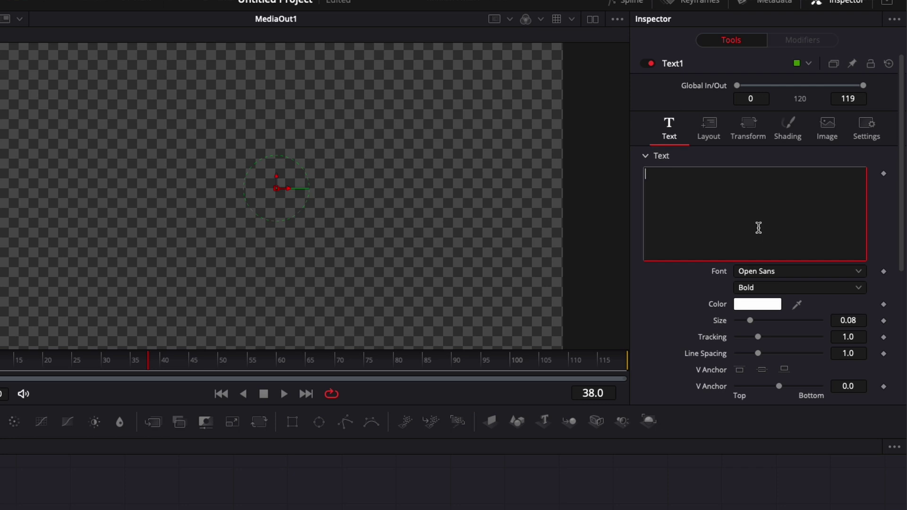
type("VIDEO EDITO")
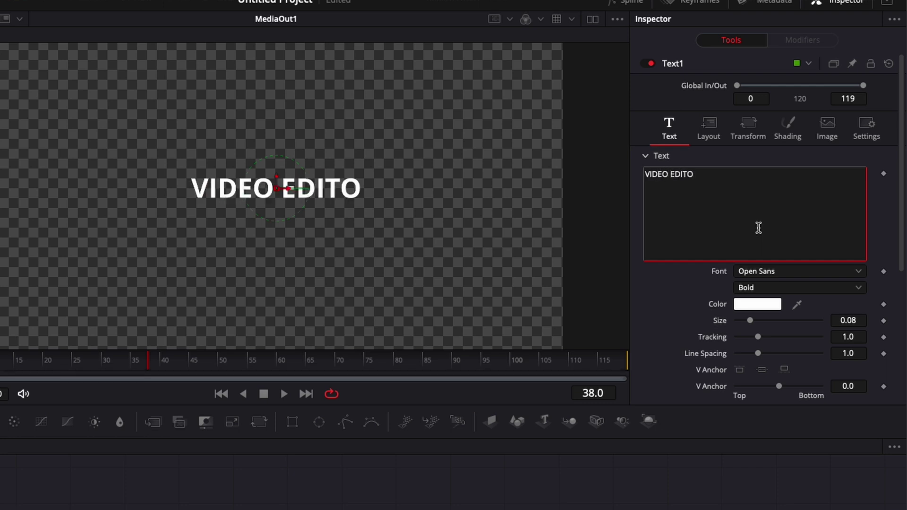
type("R STUDIO CI")
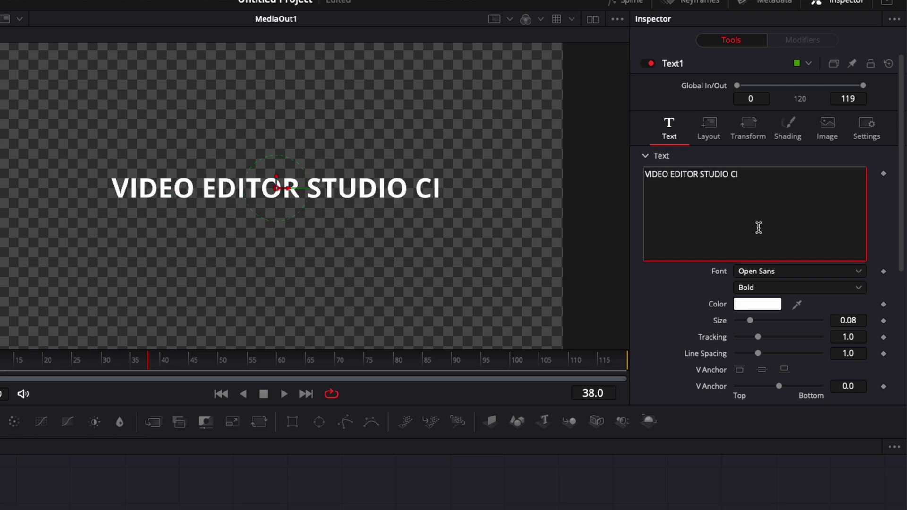
type("NEMATIC")
Step: Set the title font to Barlow Regular
left_click(781, 270)
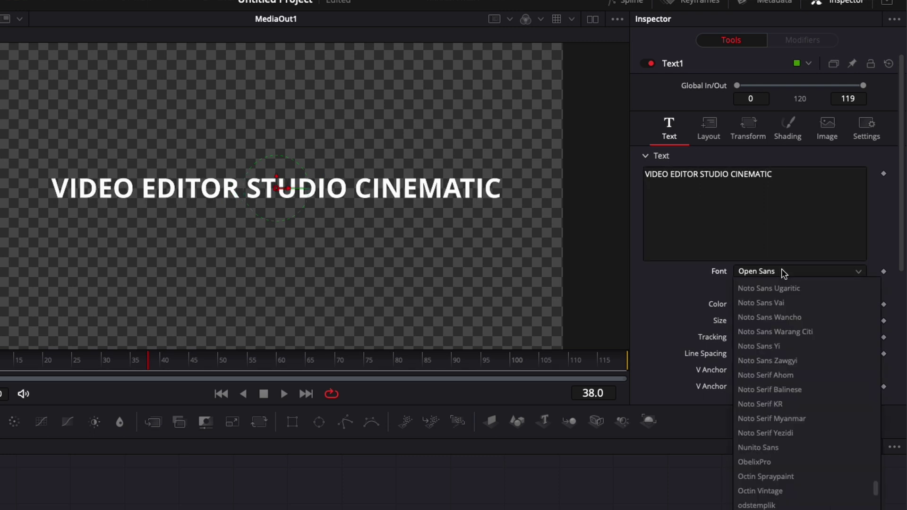
type("barlow")
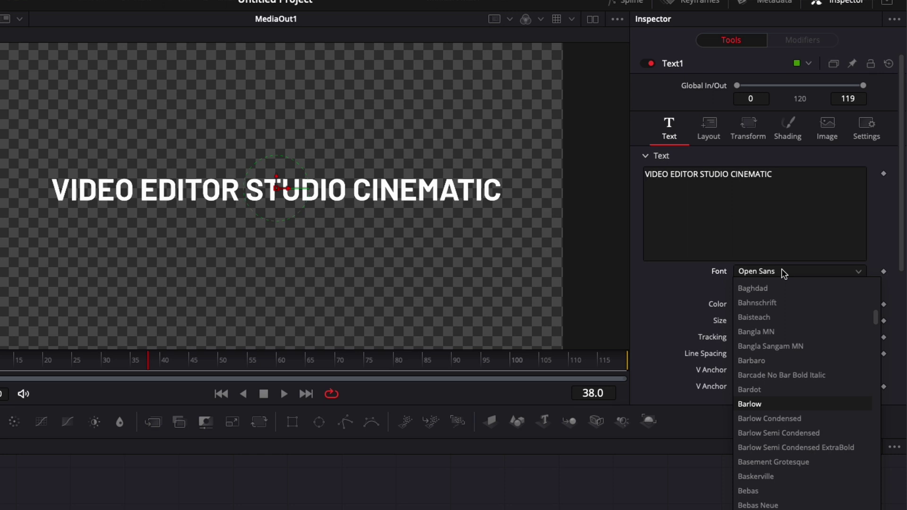
key("Return")
left_click(773, 289)
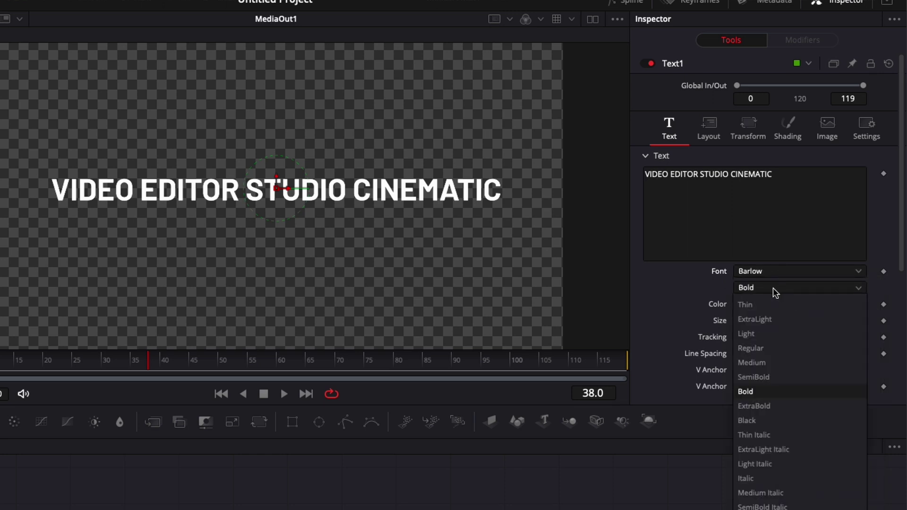
left_click(747, 349)
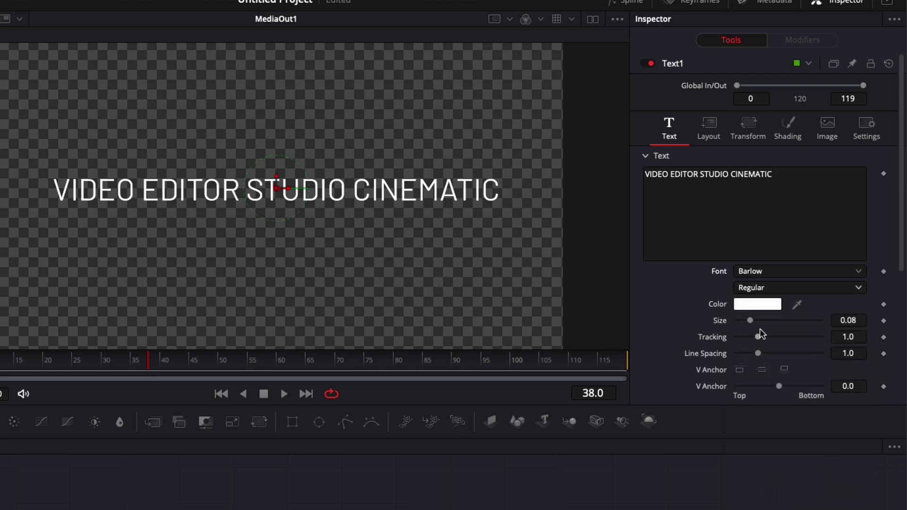
Step: Set text Size to 0.0493 and widen Tracking to about 1.26
left_click(856, 320)
left_click_drag(855, 320, 761, 339)
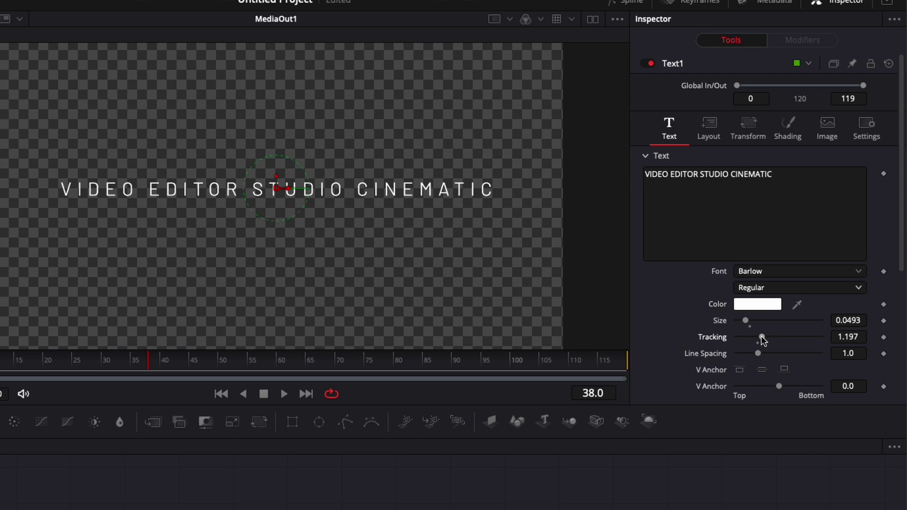
left_click_drag(762, 339, 764, 340)
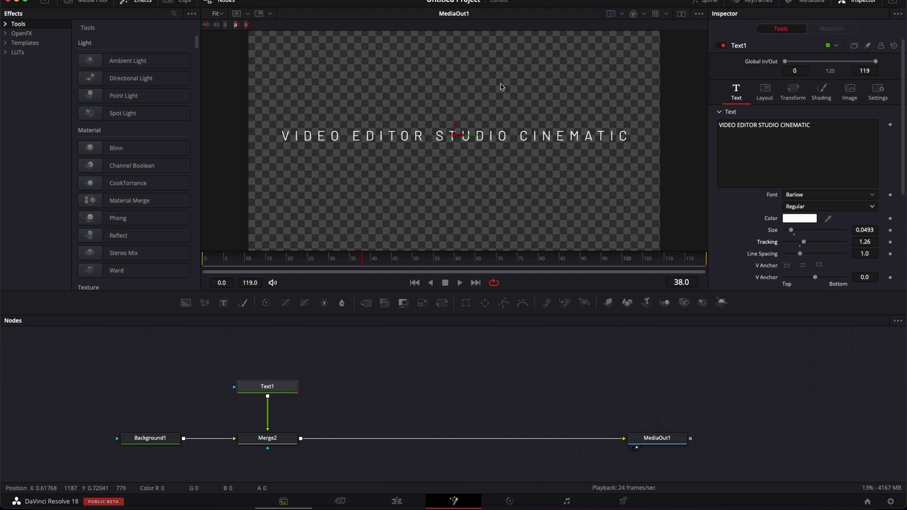
Step: Insert a Glow node after Merge2 using the tool search
left_click(279, 441)
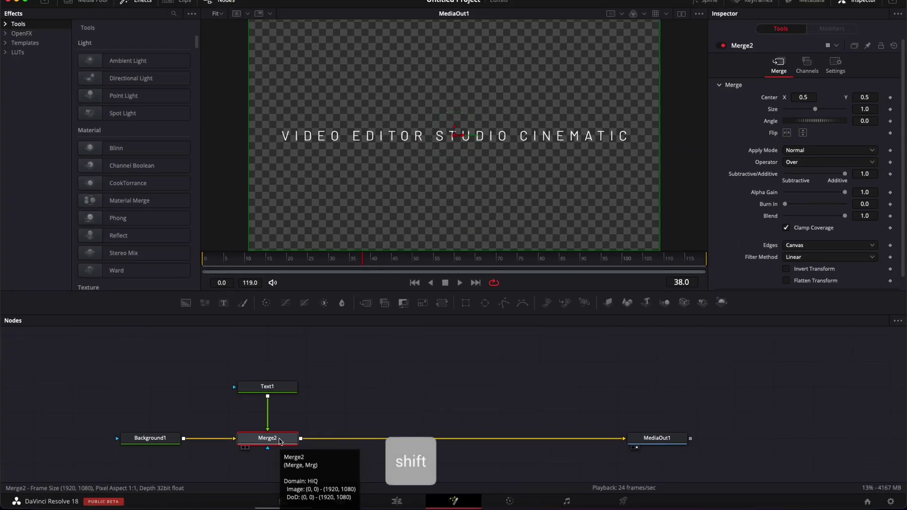
key("shift+space")
type("color")
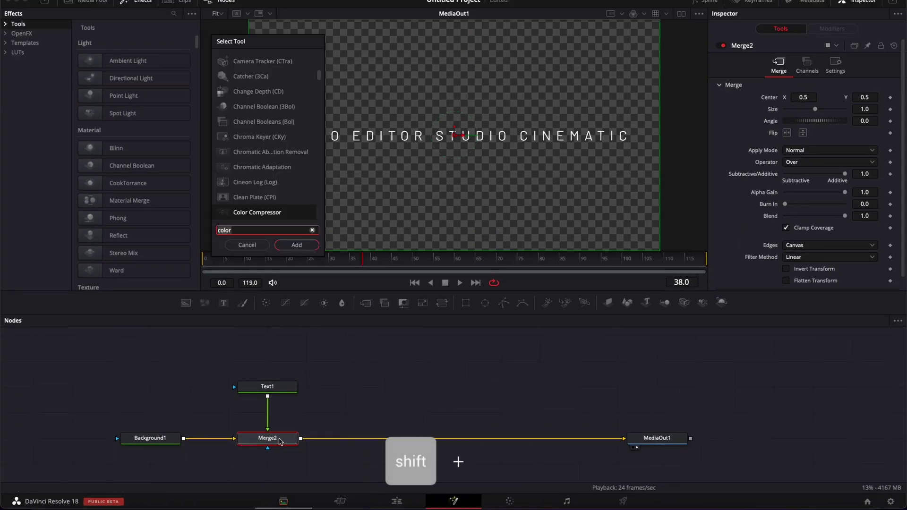
key("shift+space")
type("glow")
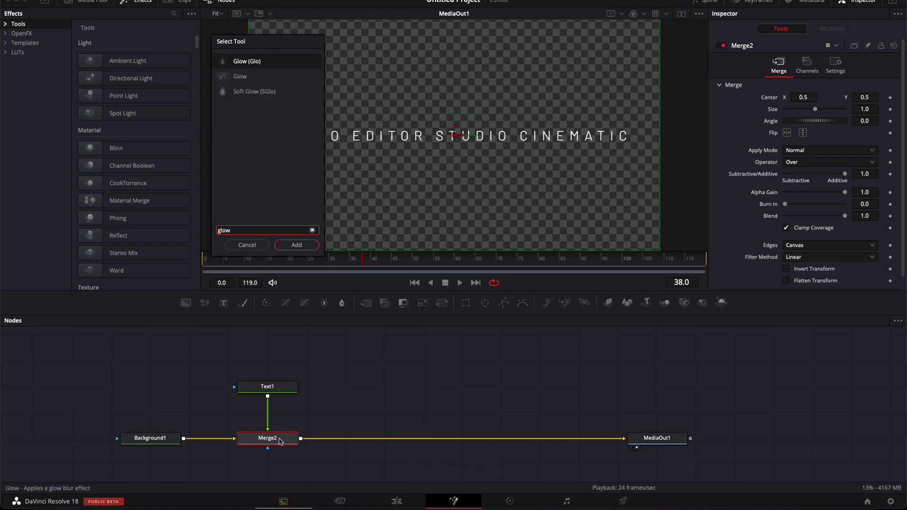
key("Return")
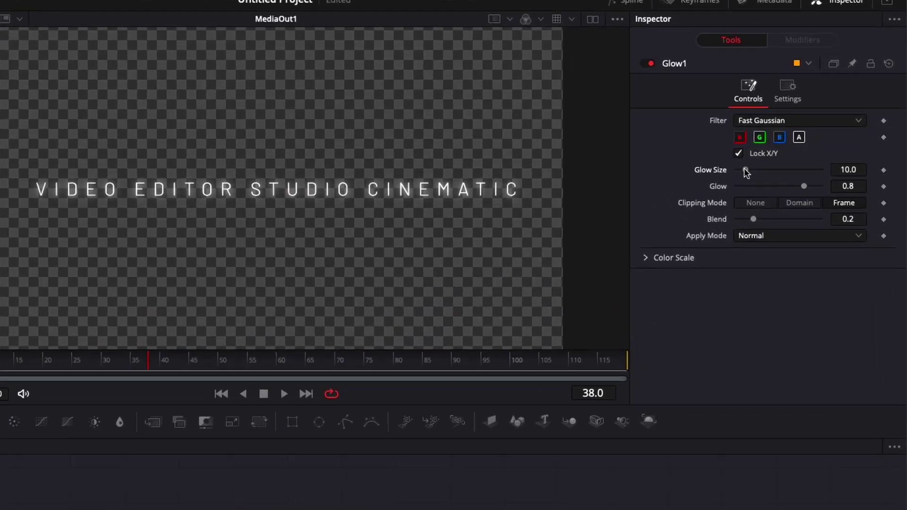
Step: Set Glow Size to 6.3 and Glow strength to 0.835
left_click_drag(791, 122, 790, 124)
left_click_drag(743, 173, 741, 170)
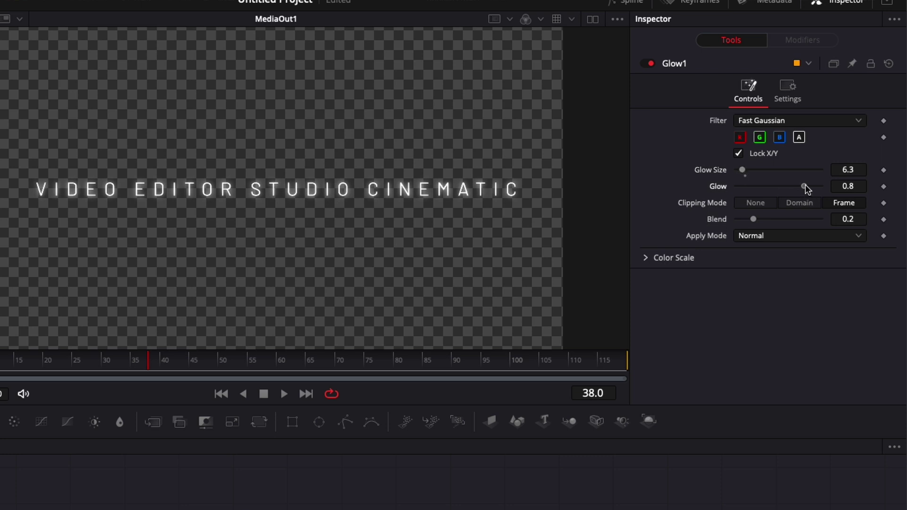
left_click_drag(804, 185, 808, 186)
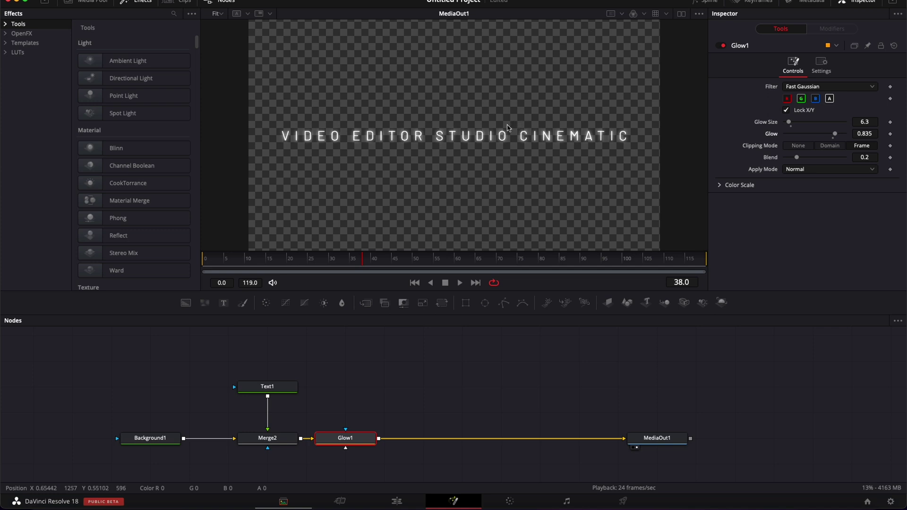
Step: Attach a Follower modifier to the Text1 title text
left_click(278, 390)
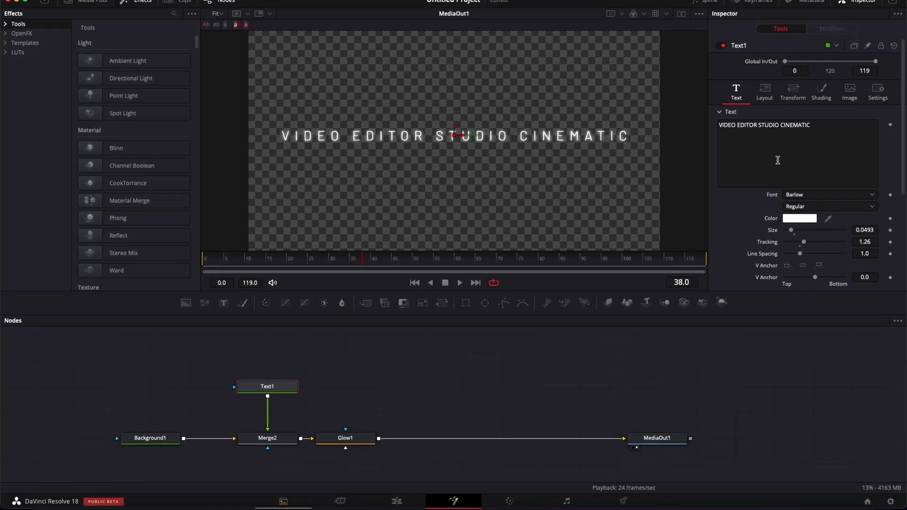
right_click(773, 169)
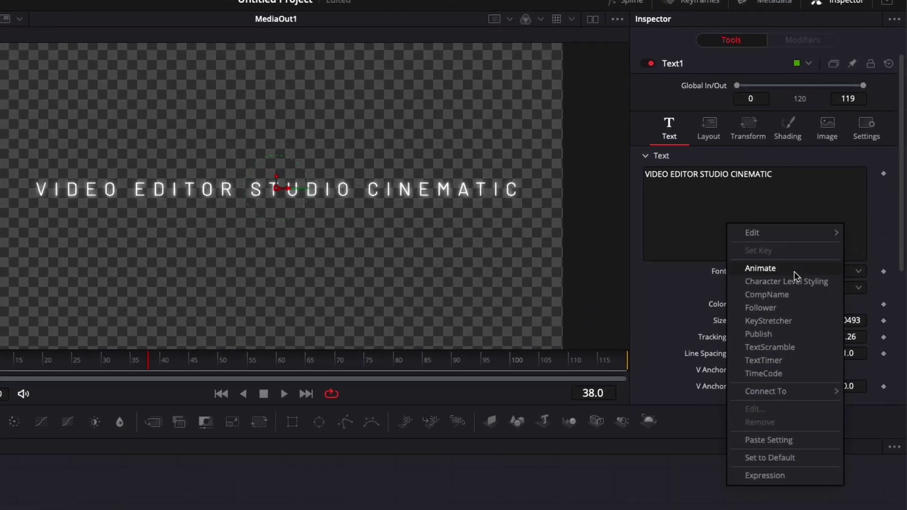
left_click(764, 307)
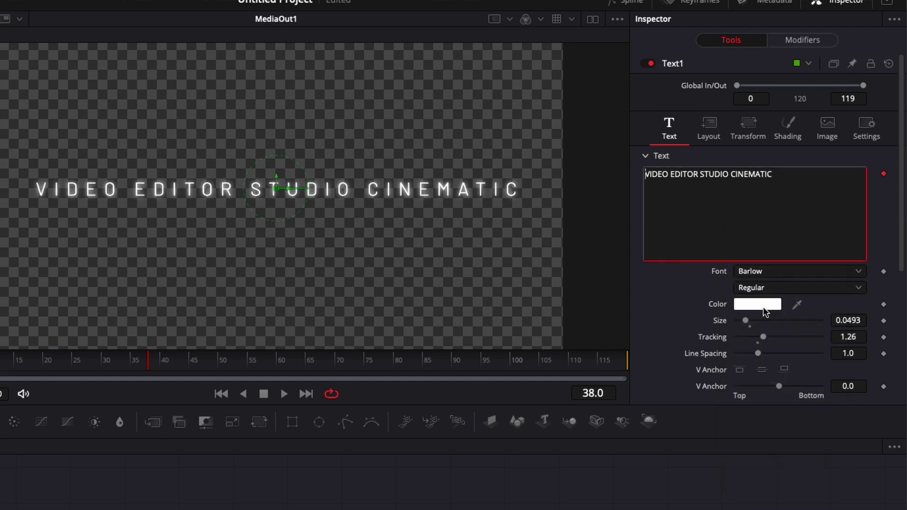
Step: Set the Follower Order to Random But One by One with Delay 0.3
left_click(802, 41)
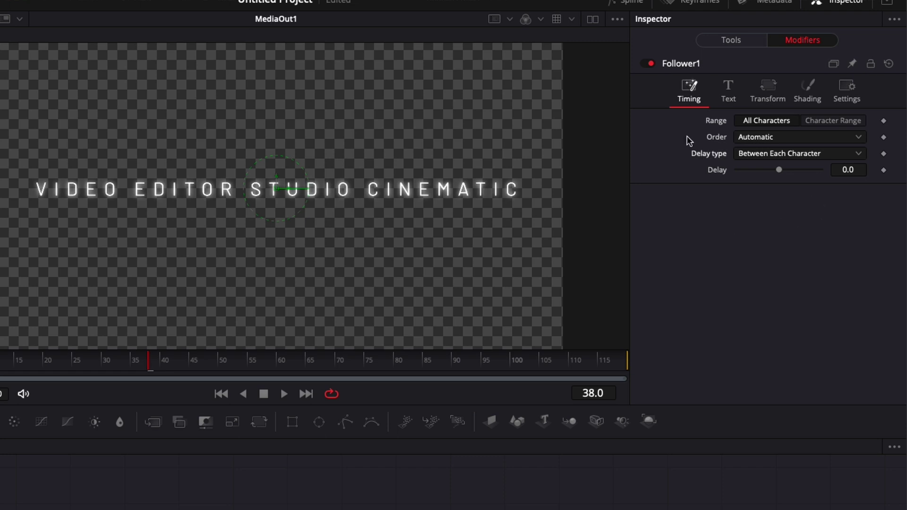
left_click(765, 141)
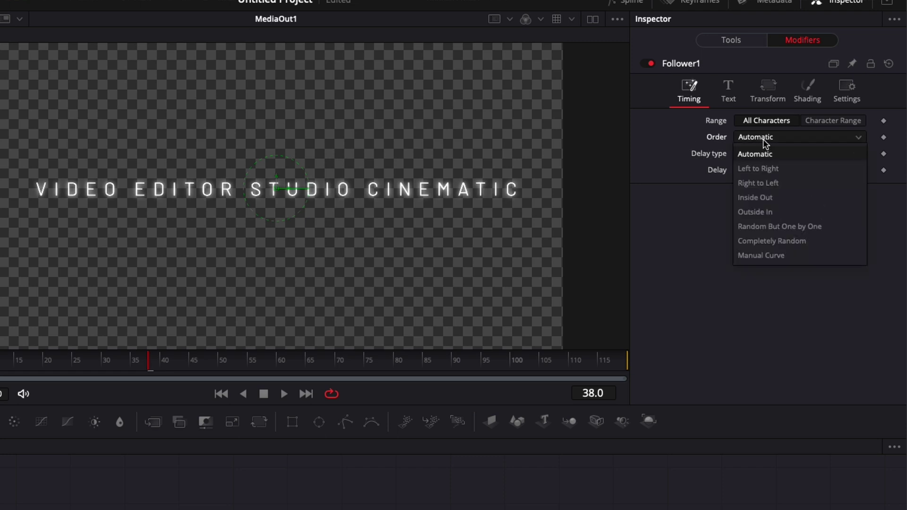
left_click(756, 227)
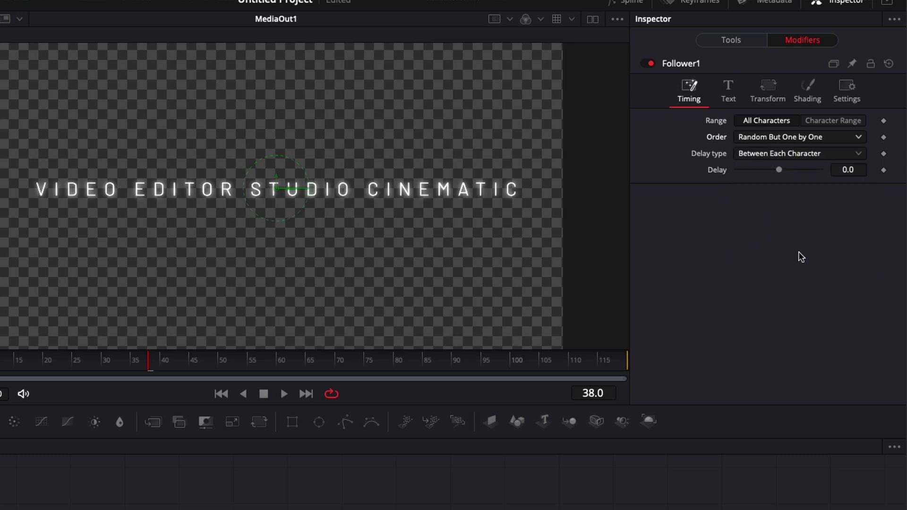
left_click(861, 170)
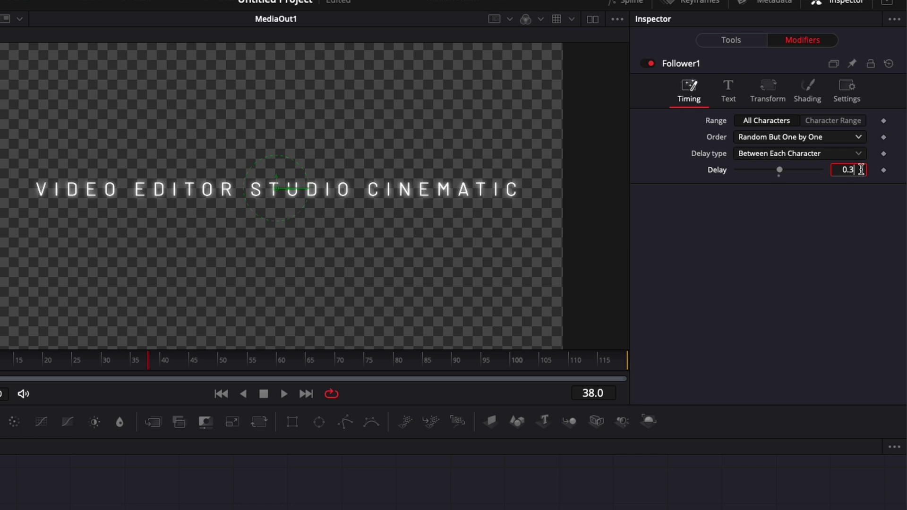
key("Return")
Step: In Follower Shading, keyframe Opacity 1.0 at frame 75 and 0.0 at frame 0
left_click(811, 96)
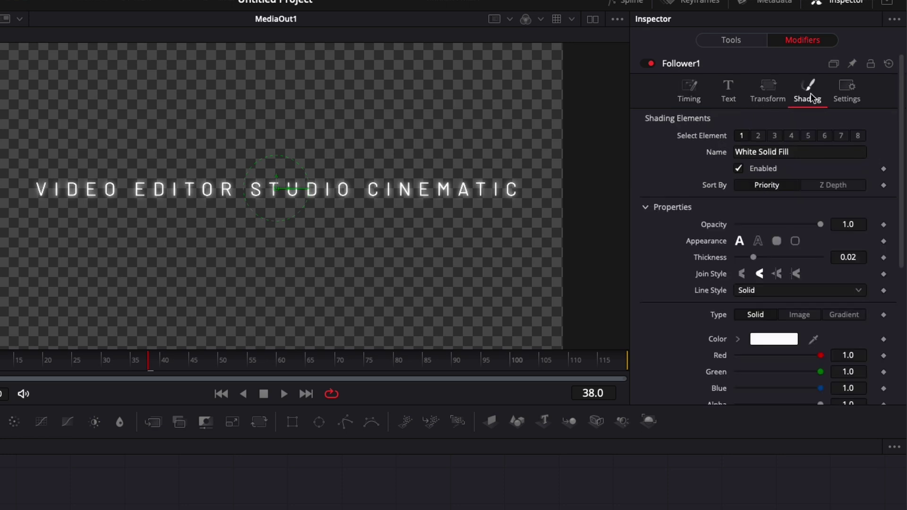
left_click_drag(222, 366, 371, 385)
left_click(364, 365)
left_click(883, 226)
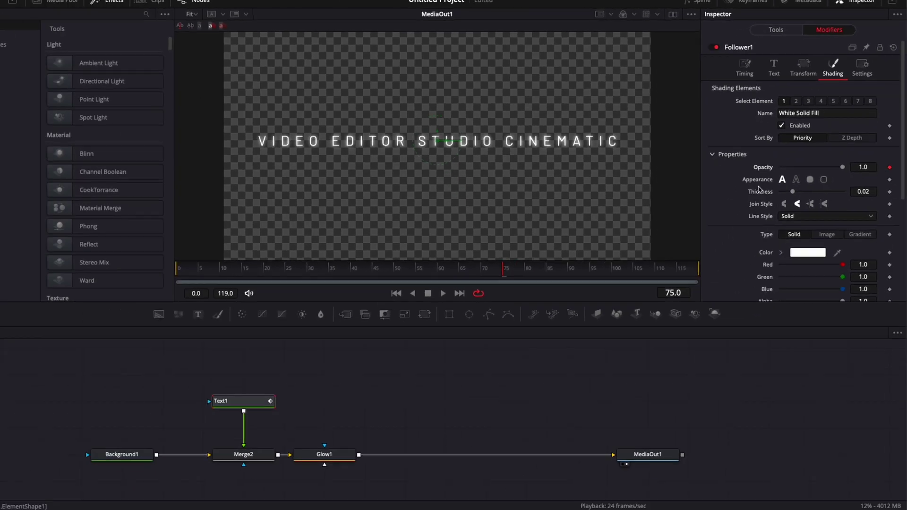
left_click_drag(286, 260, 206, 263)
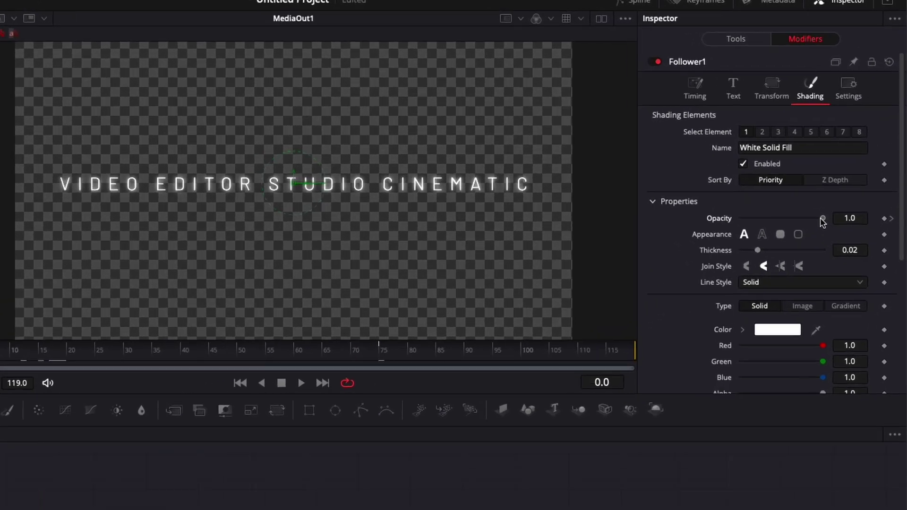
left_click_drag(844, 161, 773, 166)
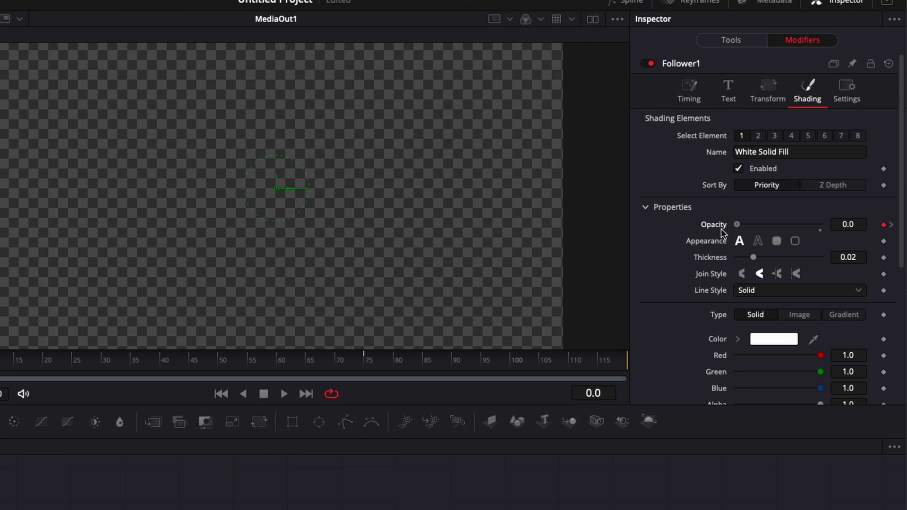
left_click(365, 363)
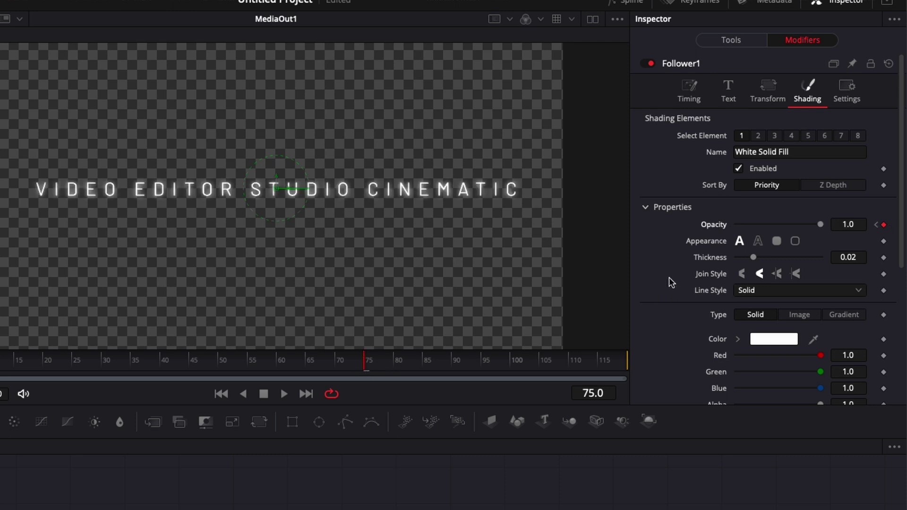
Step: Keyframe Softness Y to 20 at frame 0, sharpening by frame 75, and scrub to preview
scroll(668, 278, "down", 5)
scroll(668, 277, "down", 2)
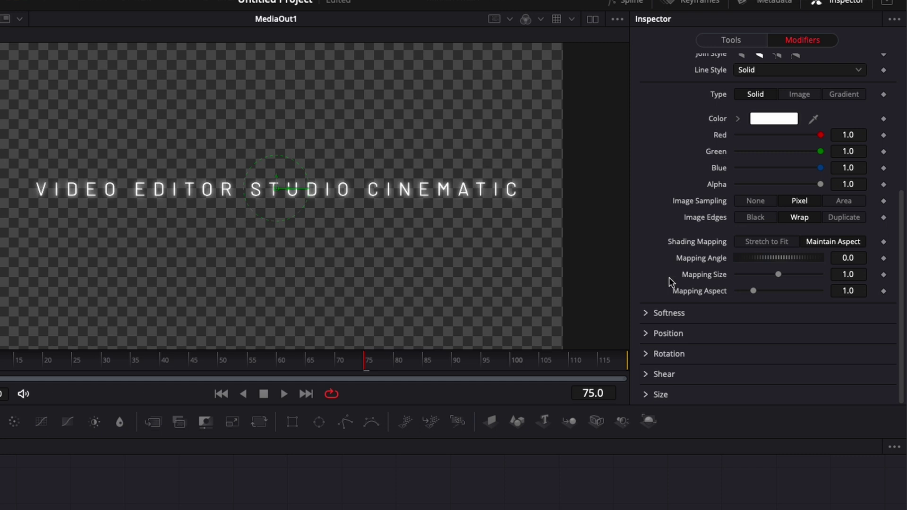
left_click(645, 313)
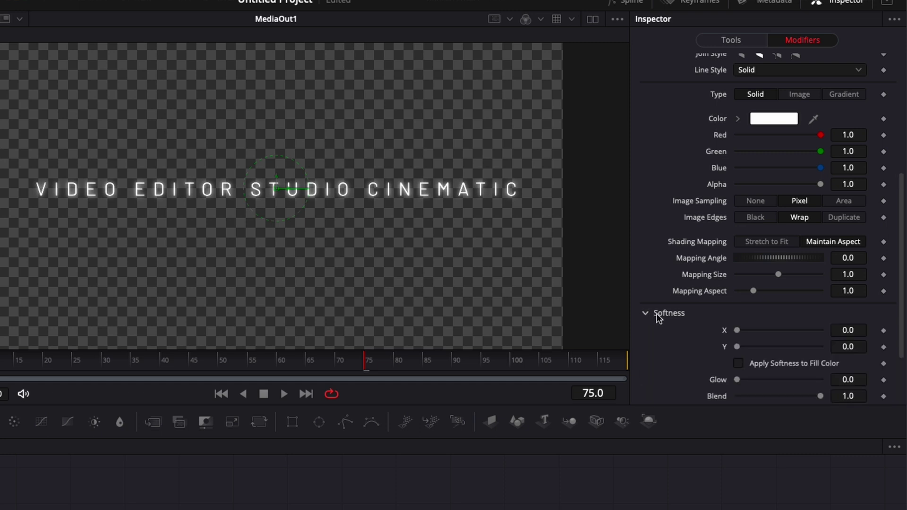
scroll(697, 351, "down", 1)
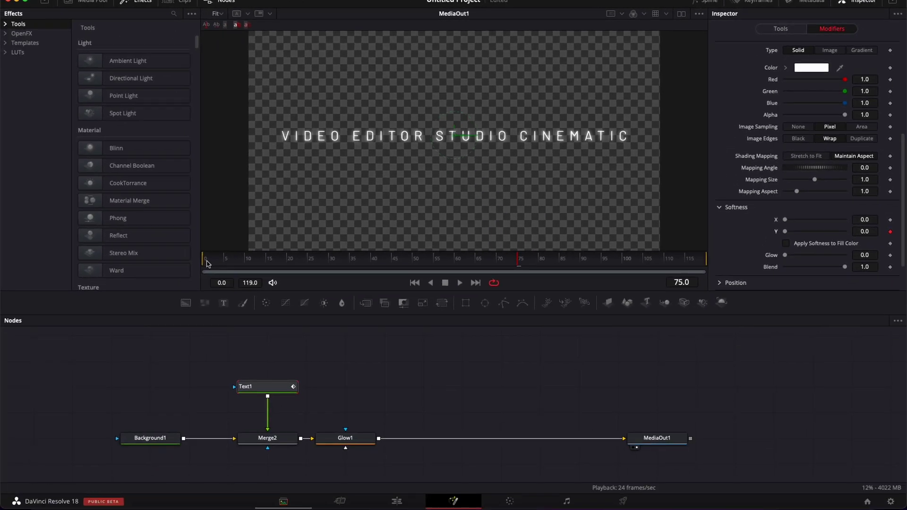
left_click(204, 263)
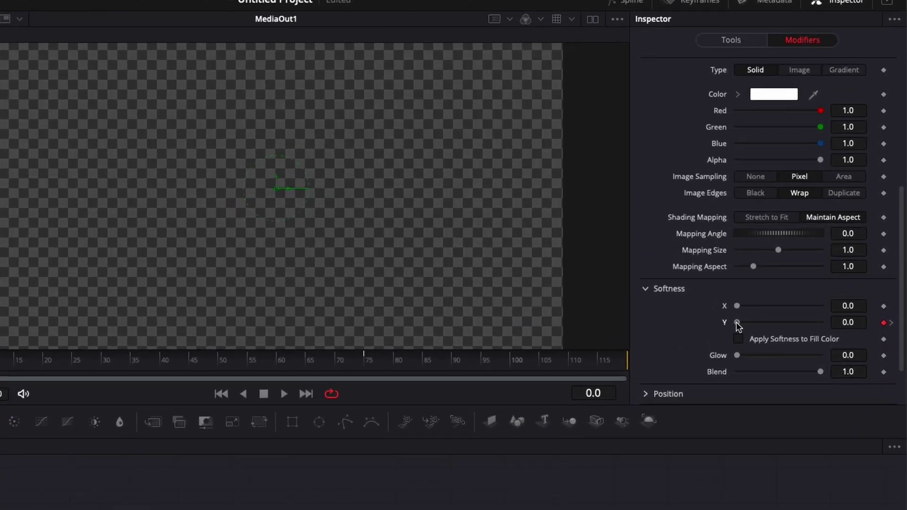
left_click_drag(784, 231, 859, 241)
left_click_drag(249, 370, 281, 376)
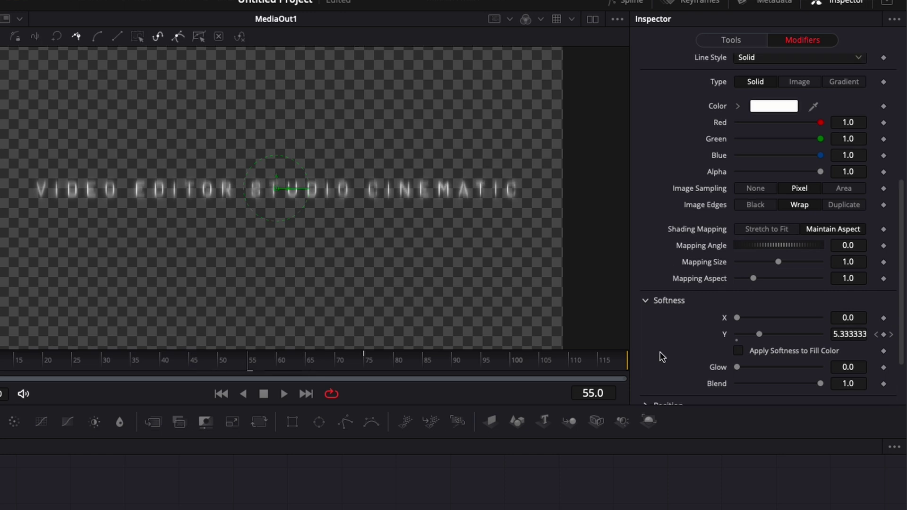
scroll(663, 357, "down", 3)
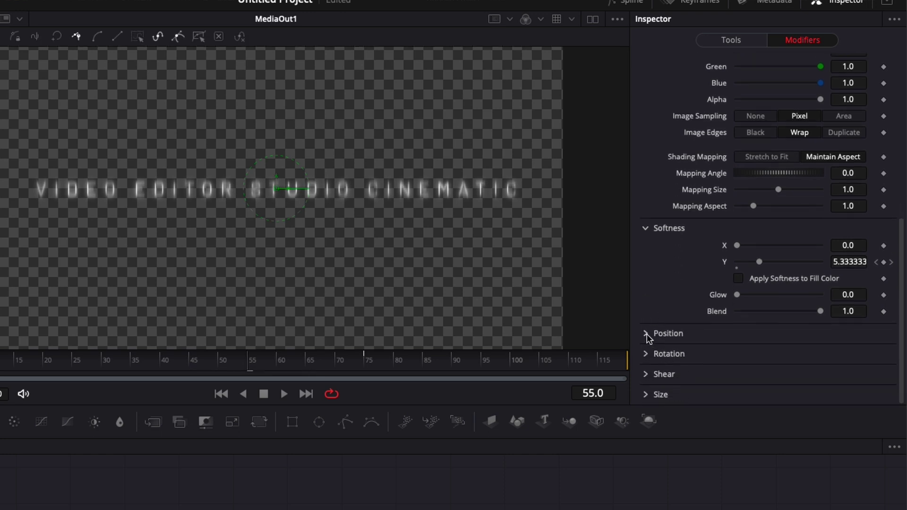
Step: Expand the position settings and keyframe Displacement at 0.0 on frame 75
left_click(647, 335)
scroll(663, 350, "down", 3)
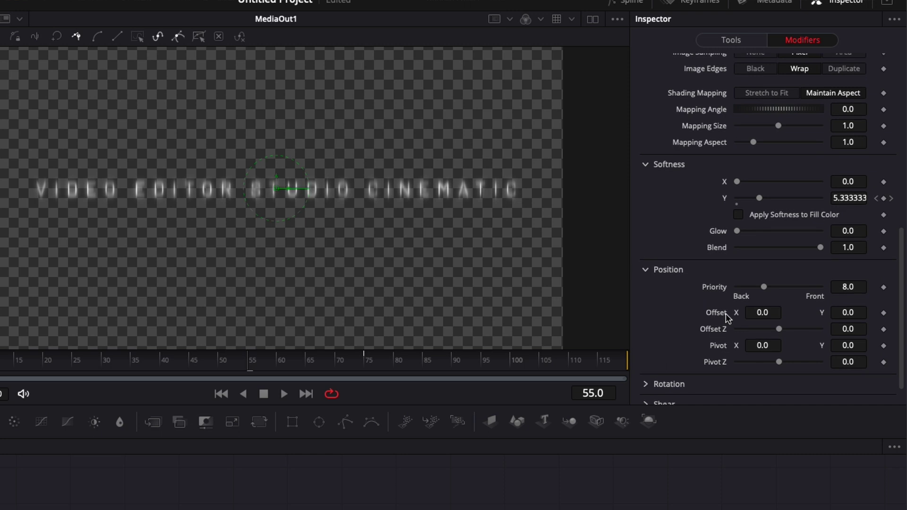
left_click(370, 364)
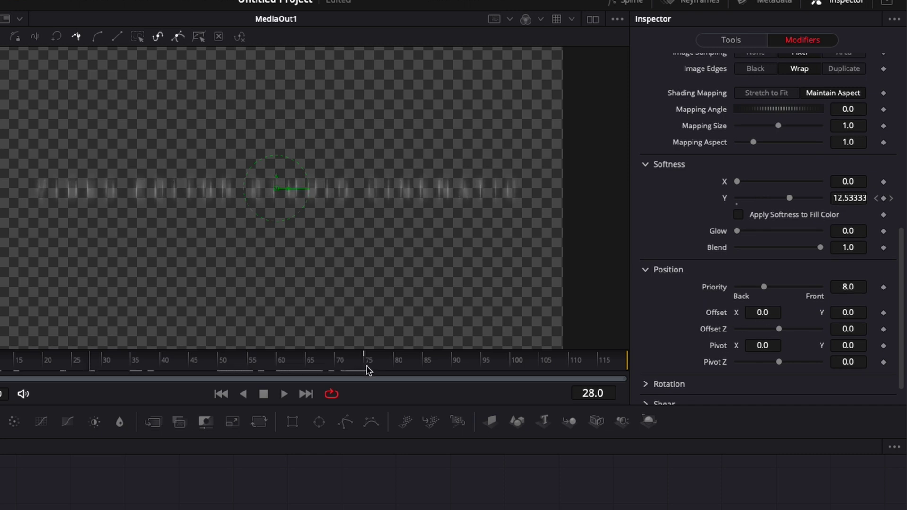
left_click(365, 364)
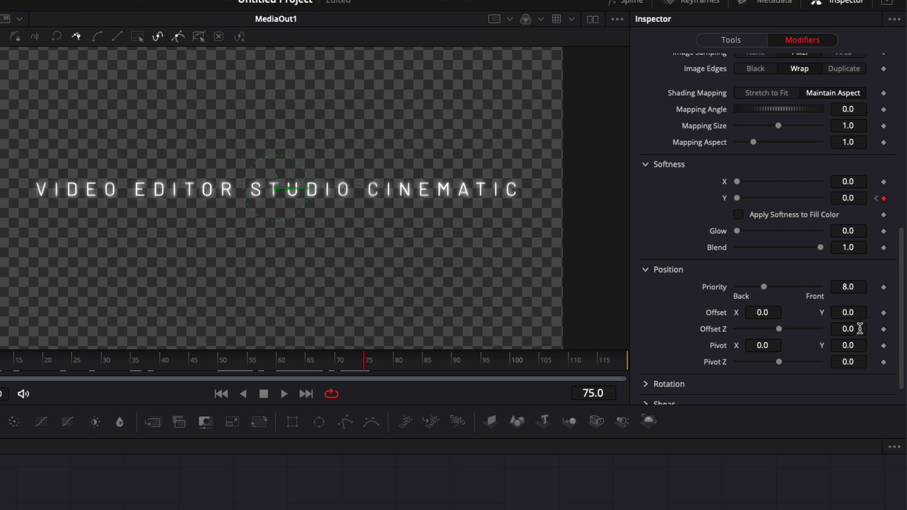
left_click(883, 313)
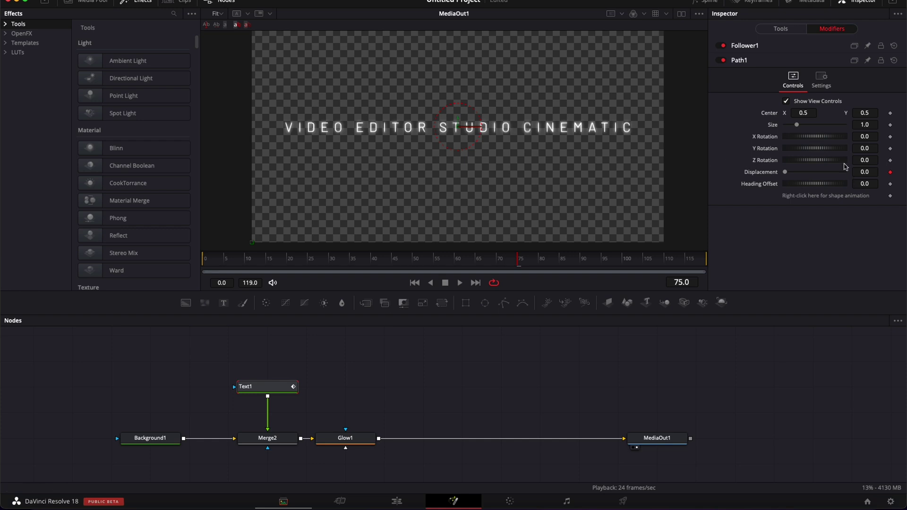
Step: At frame 0, drag the path points up the canvas's left edge to the top
left_click(213, 261)
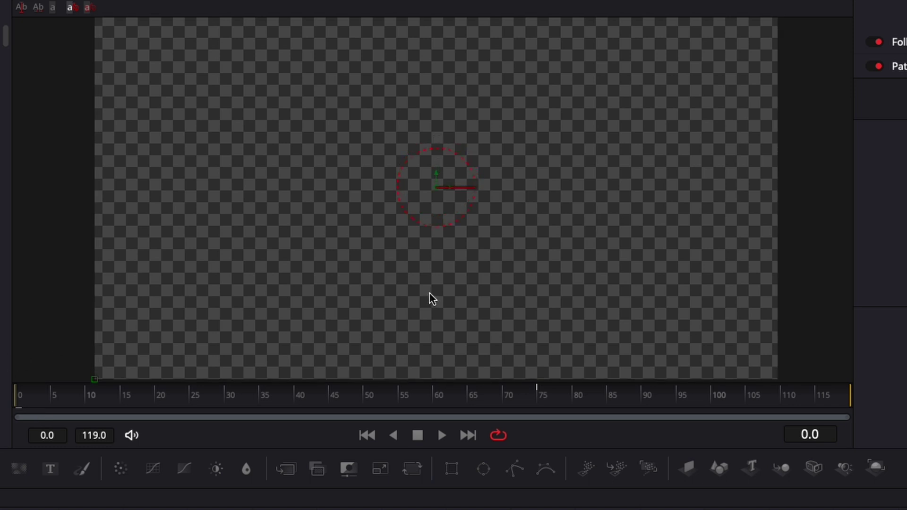
left_click_drag(94, 381, 95, 8)
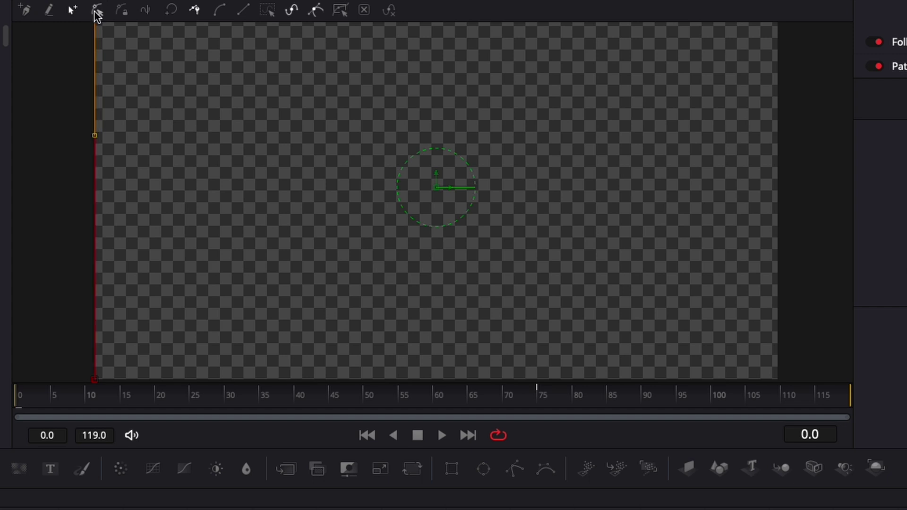
left_click_drag(90, 70, 91, 56)
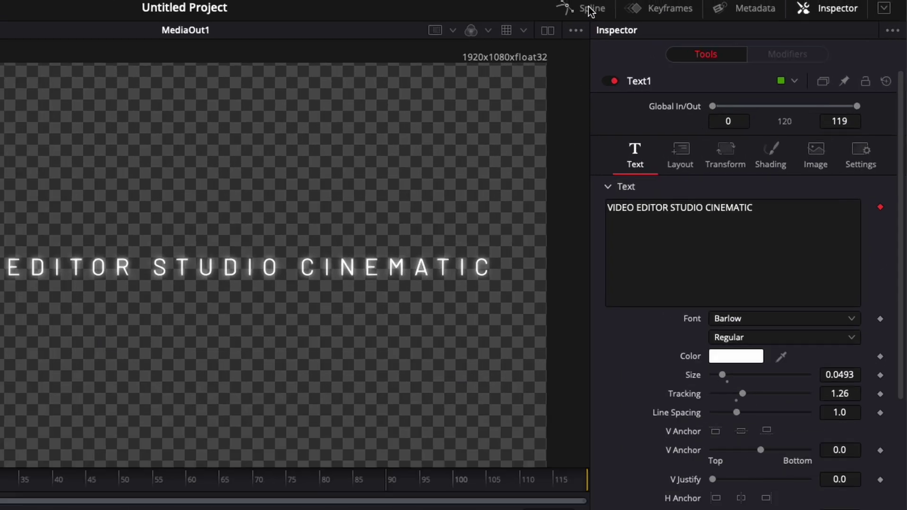
Step: In the Spline editor, check Text1, zoom to fit, and hide the Opacity and Softness Y curves
left_click(706, 0)
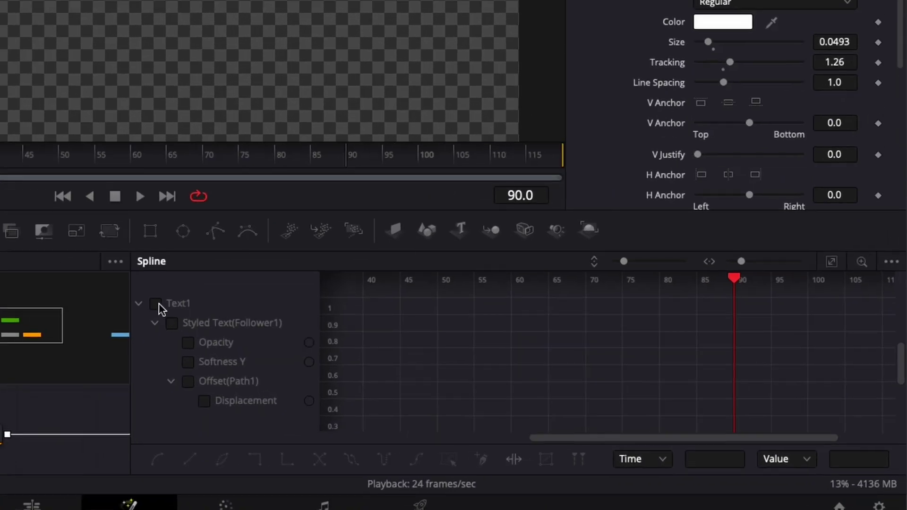
left_click(156, 303)
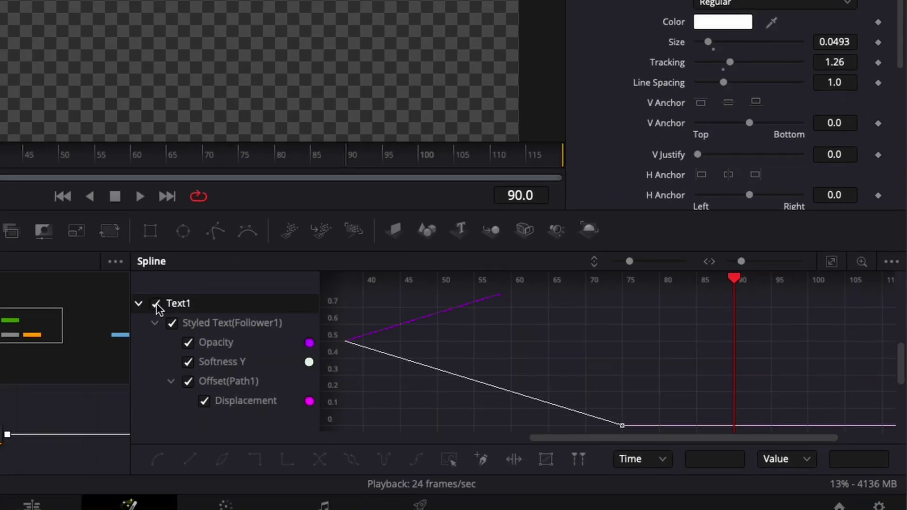
left_click(832, 263)
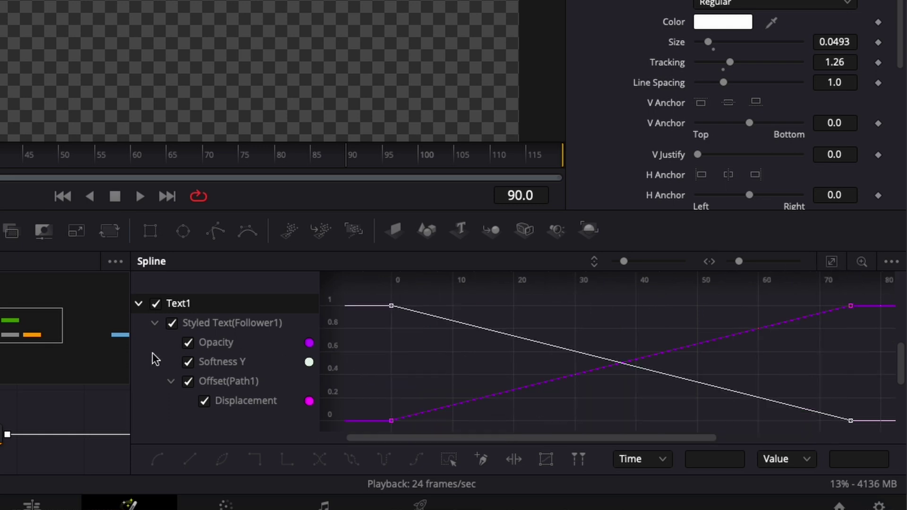
left_click(189, 343)
left_click(189, 363)
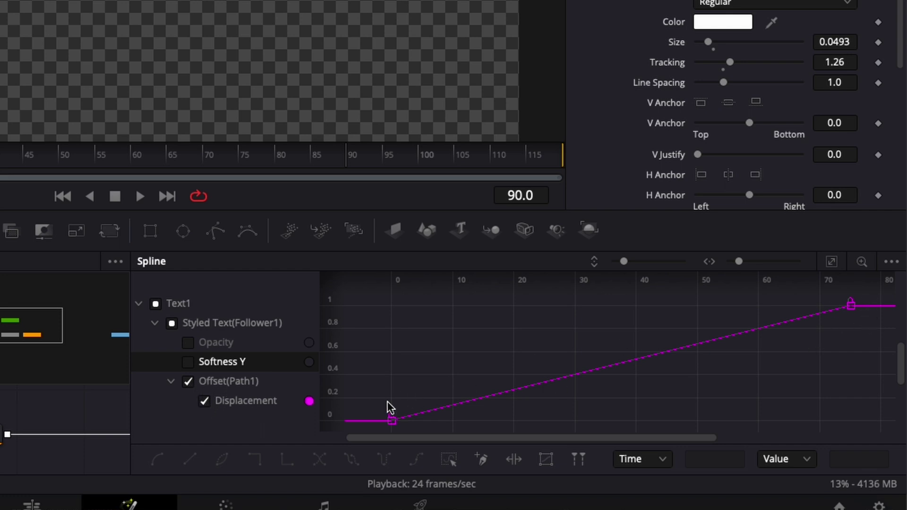
Step: Make both Displacement keyframes smooth with Ease In set to 85
left_click_drag(376, 429, 871, 289)
key("s")
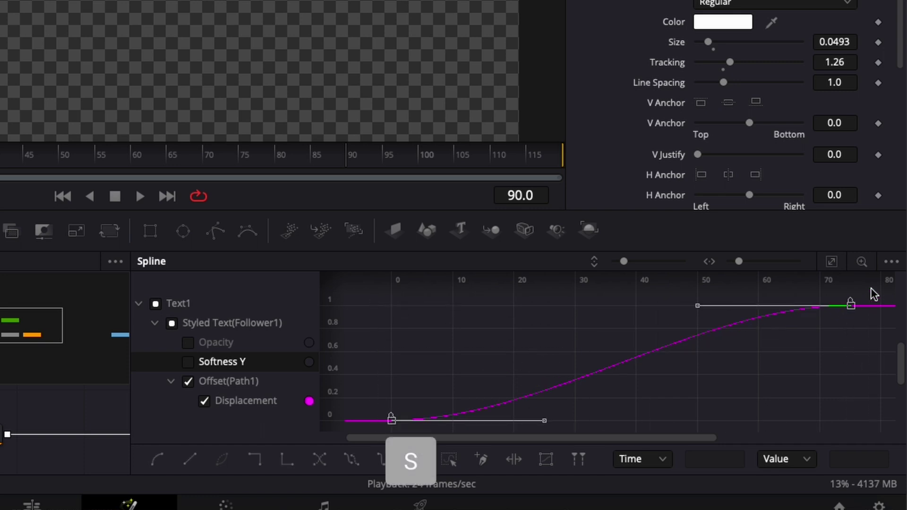
key("t")
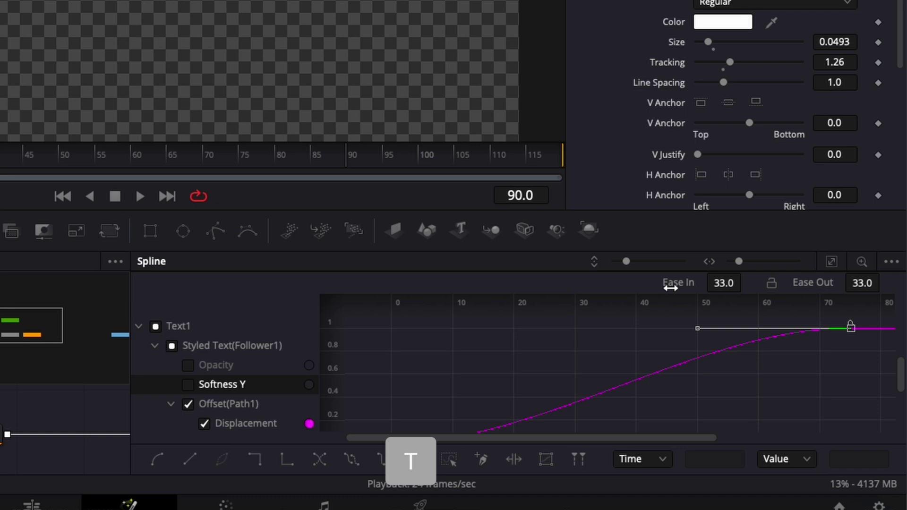
left_click(726, 284)
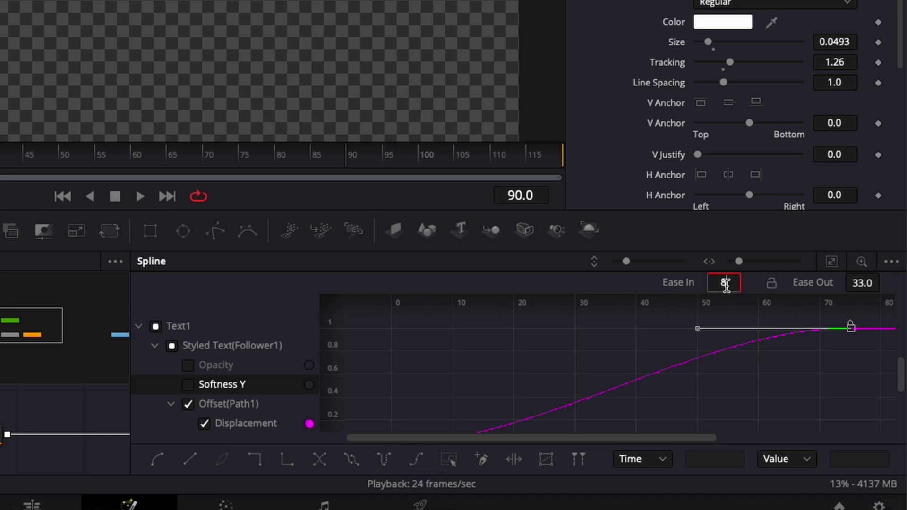
key("space")
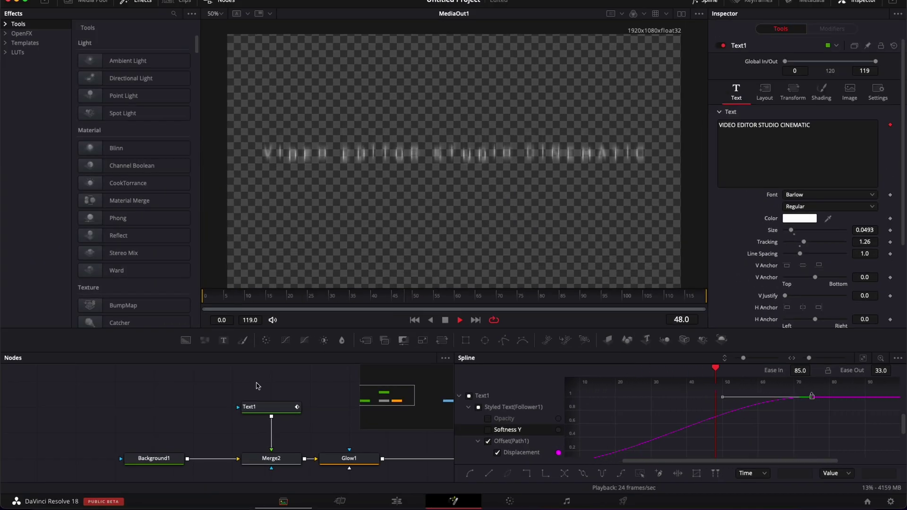
Step: Scrub the animation from frame 13 to frame 82 to check the eased drop
key("space")
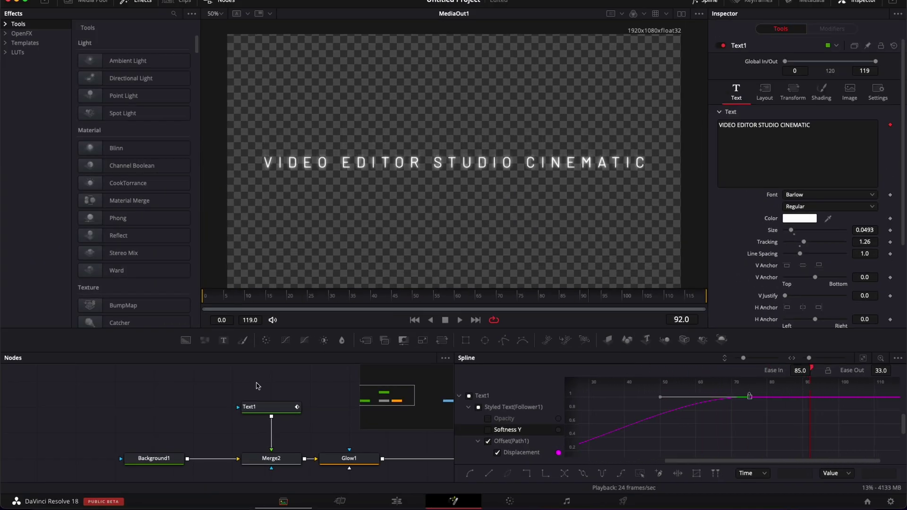
left_click(257, 295)
left_click_drag(289, 296, 551, 299)
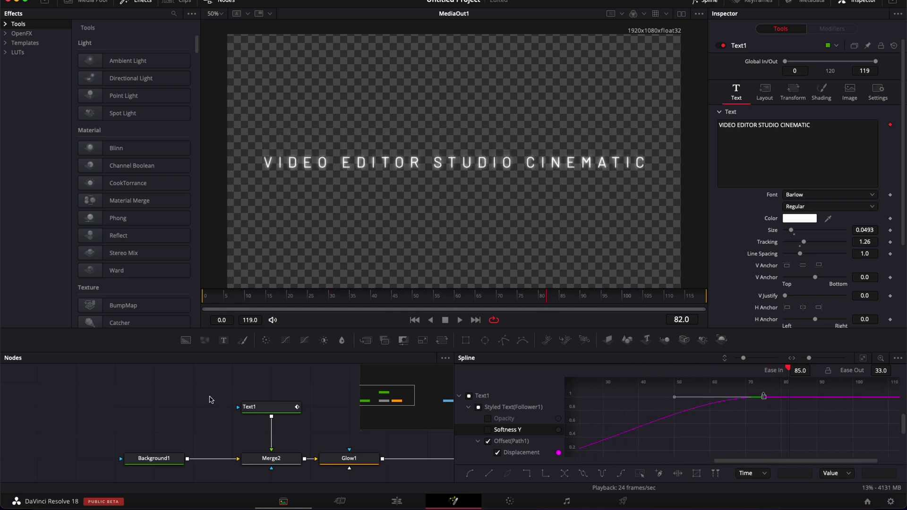
scroll(210, 400, "down", 2)
Step: Preview the title up to frame 62, then change Follower1's Timing Delay from 0.3 to 0.8
left_click(266, 298)
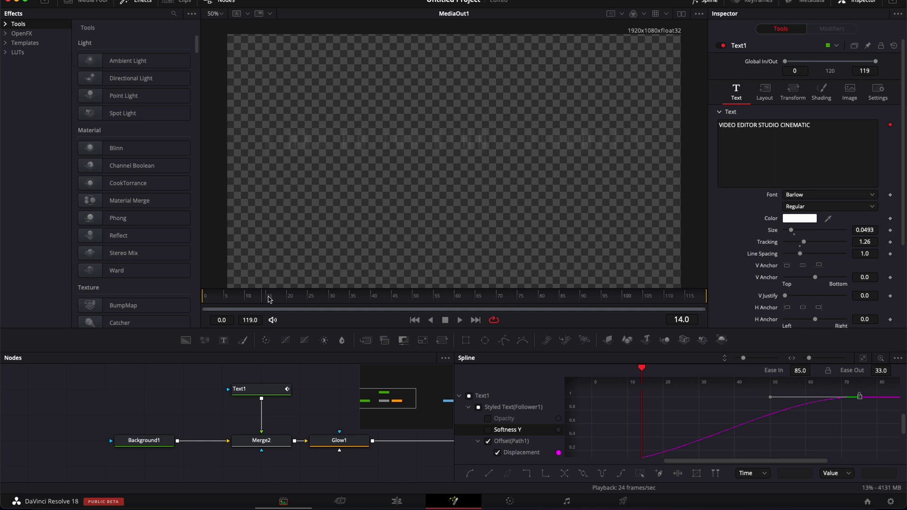
left_click_drag(268, 299, 466, 296)
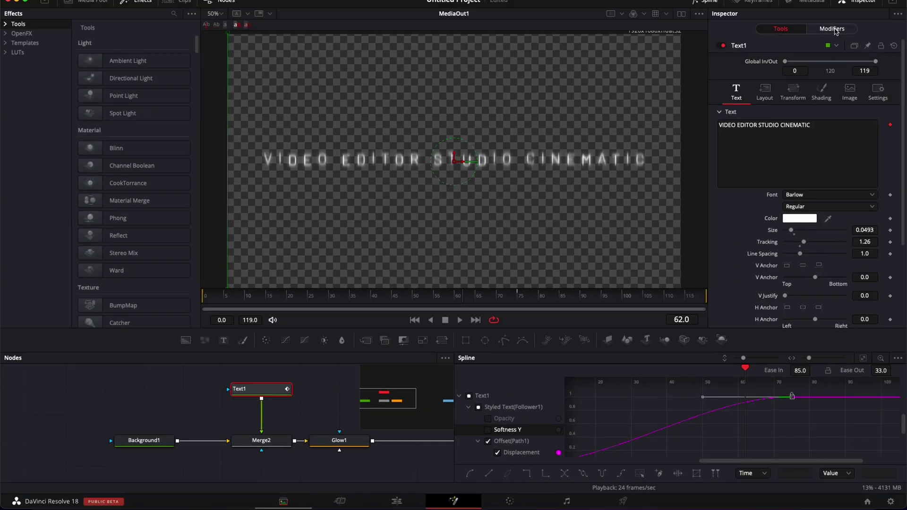
left_click(832, 30)
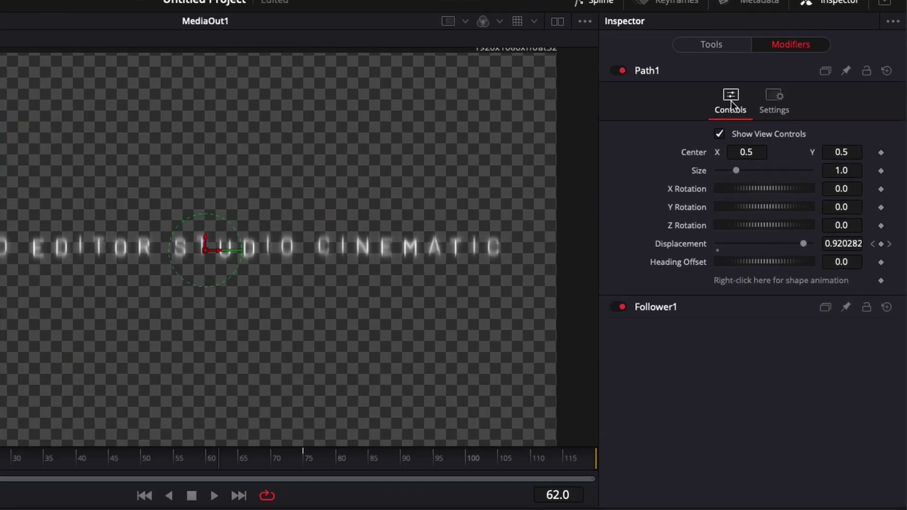
left_click(667, 306)
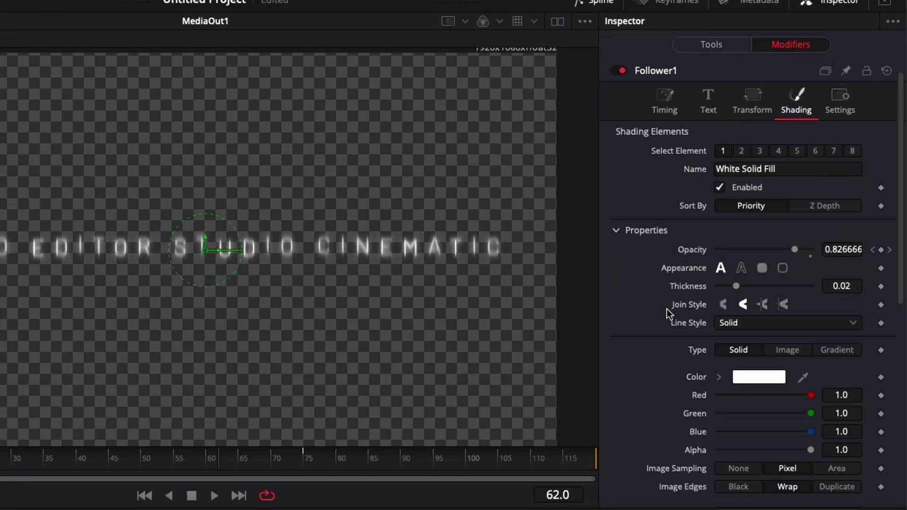
left_click(673, 111)
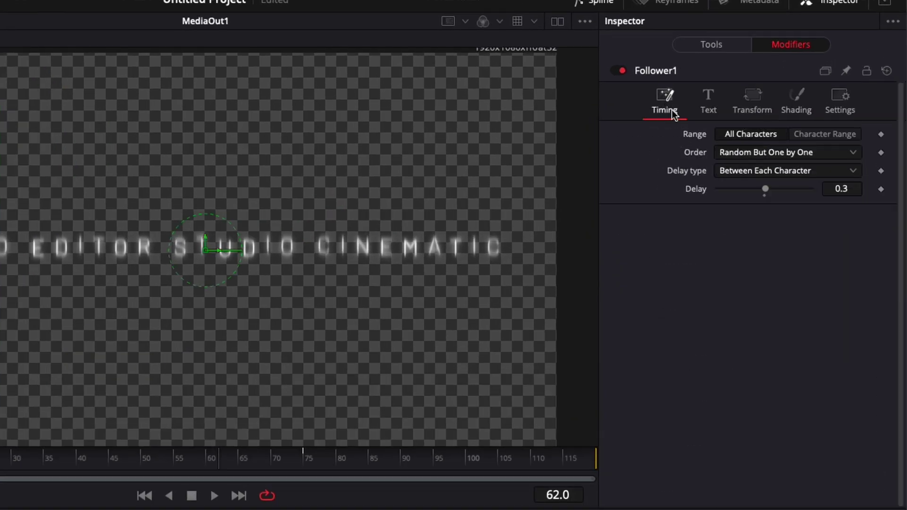
left_click(855, 189)
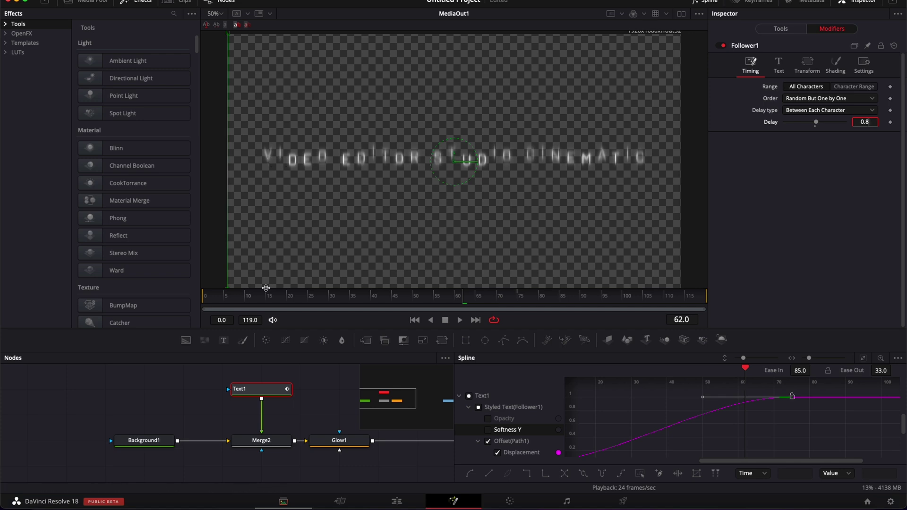
Step: Play the title animation from frame 0
left_click(209, 301)
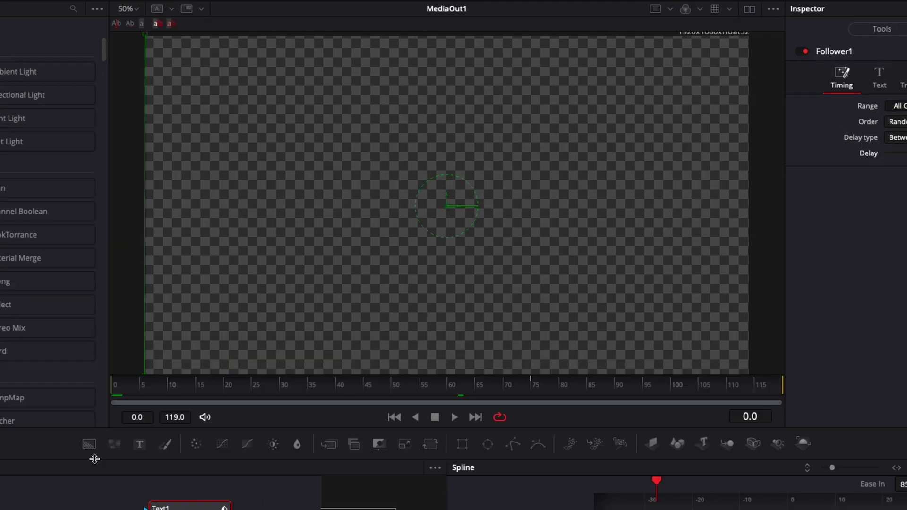
key("space")
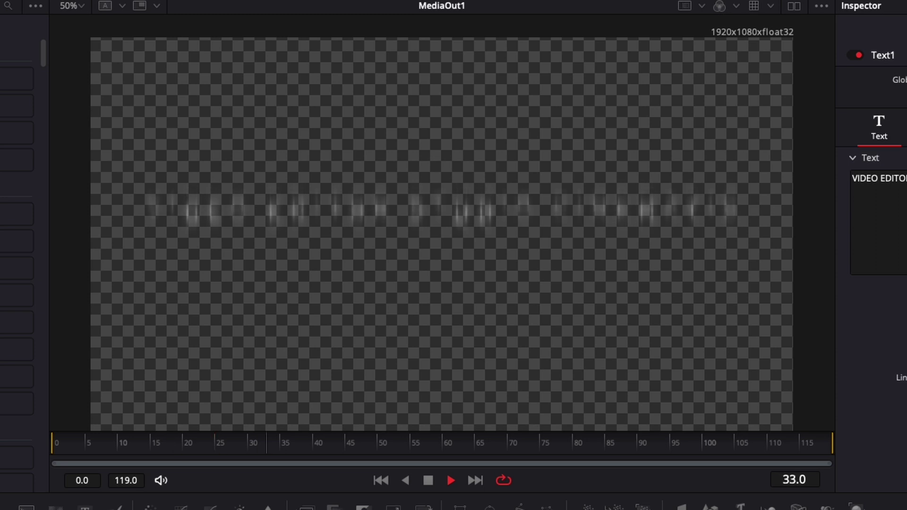